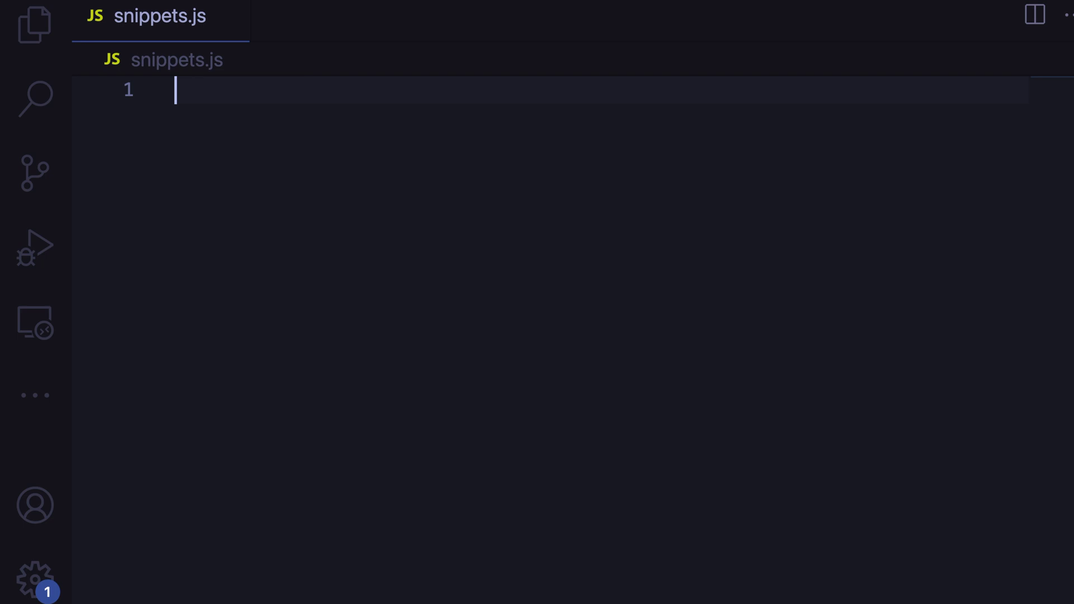
type("niconic")
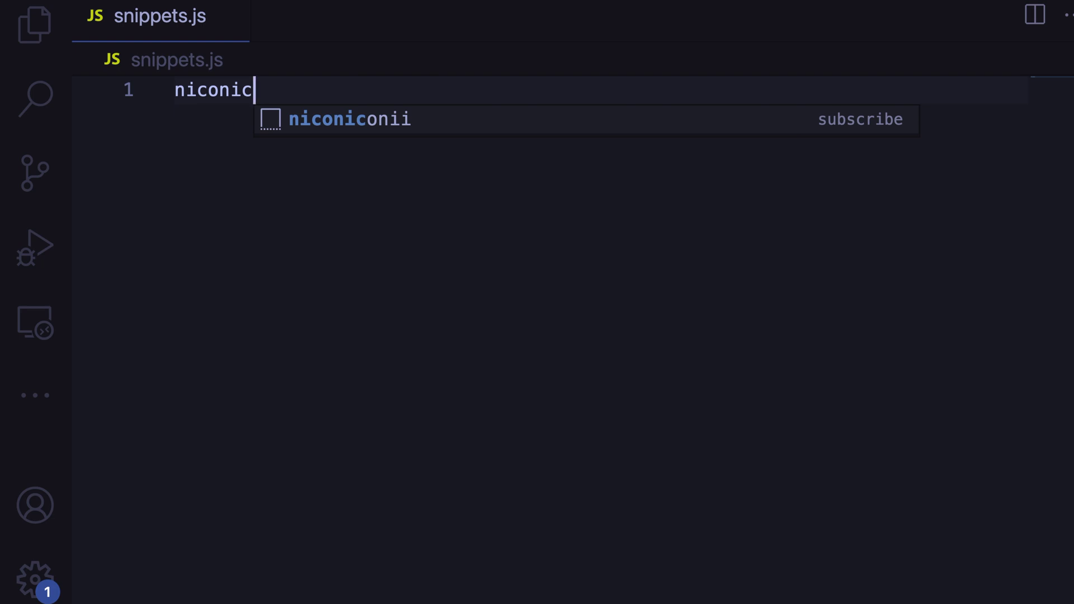
Step: Expand the niconiconii subscribe snippet into two comment lines and add a blank line
key("Tab")
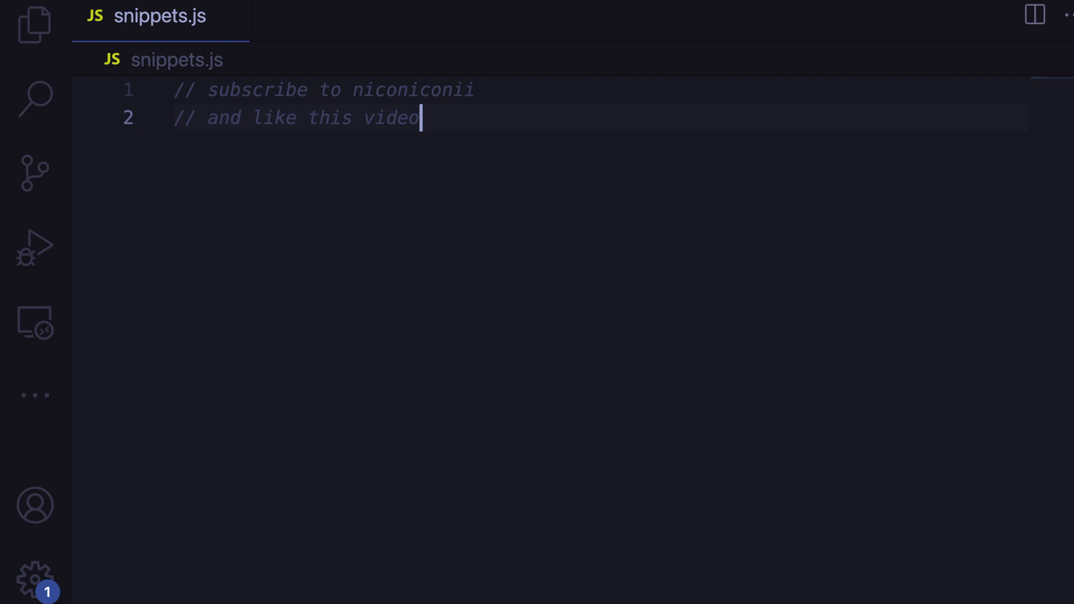
key("Return")
key("Return")
Step: Paste the comment and Math.floor(Math.random() * 100) + 1 line into snippets.js
type("// generate a random number between 1 and 100 var randomNumber = Math.floor(Math.random() * 100) + 1;")
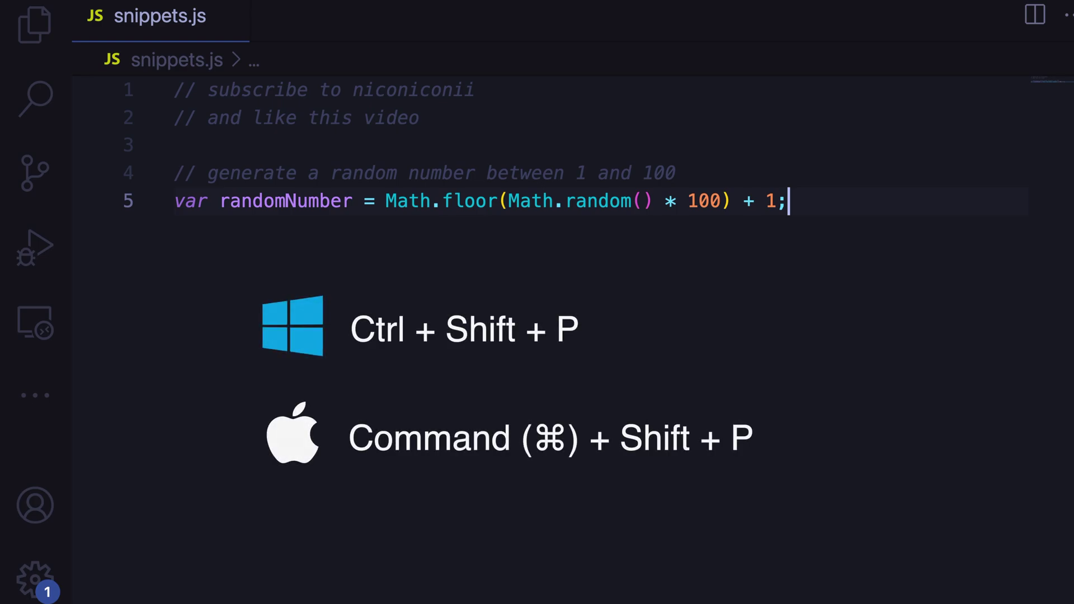
Step: Run Preferences: Configure User Snippets from the Command Palette
key("ctrl+shift+p")
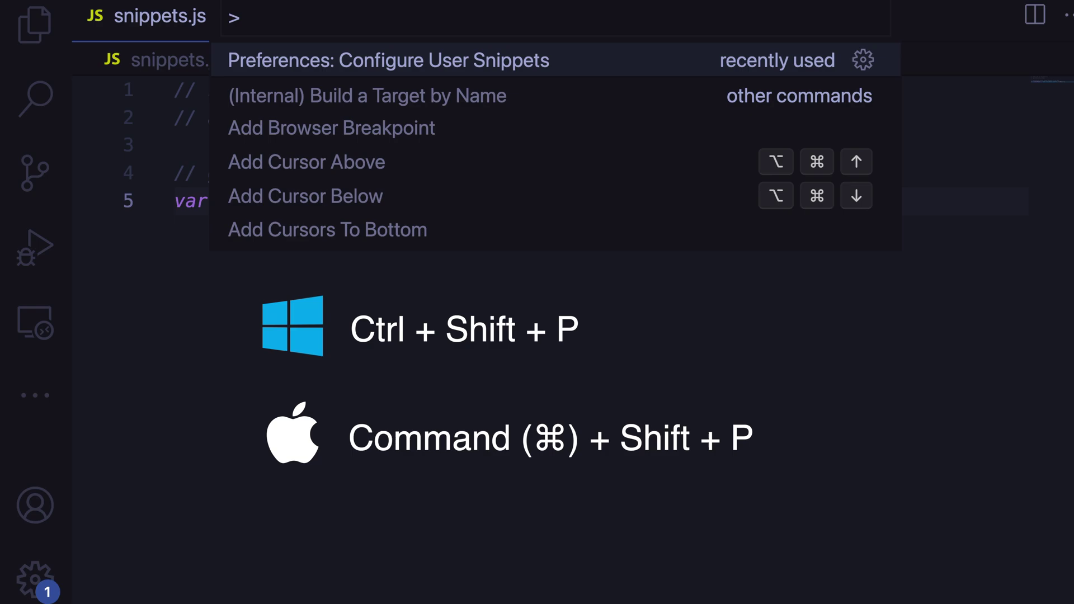
type("sni")
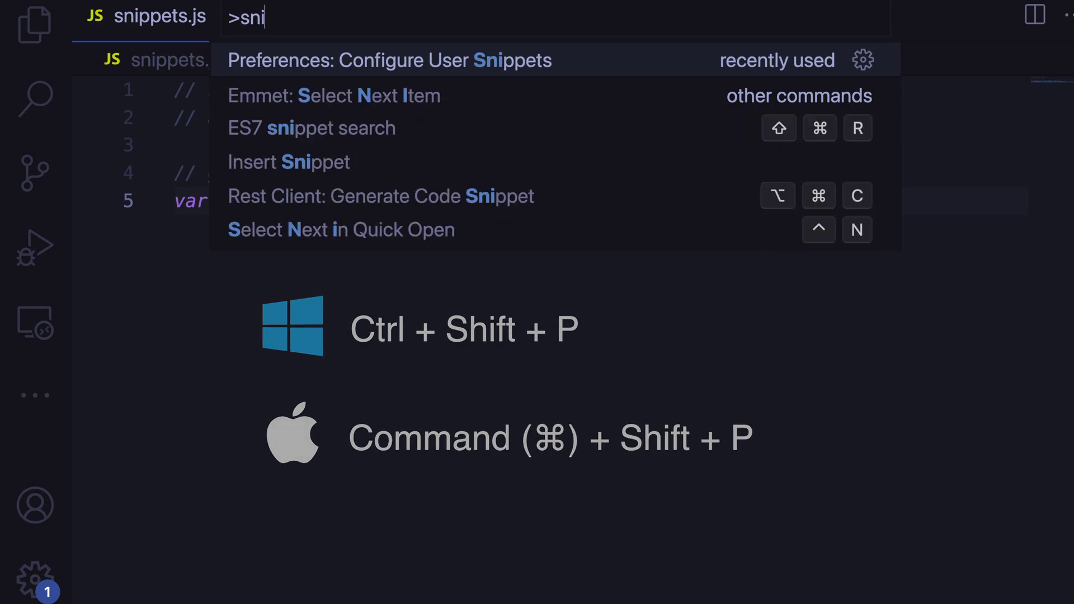
type("ppets")
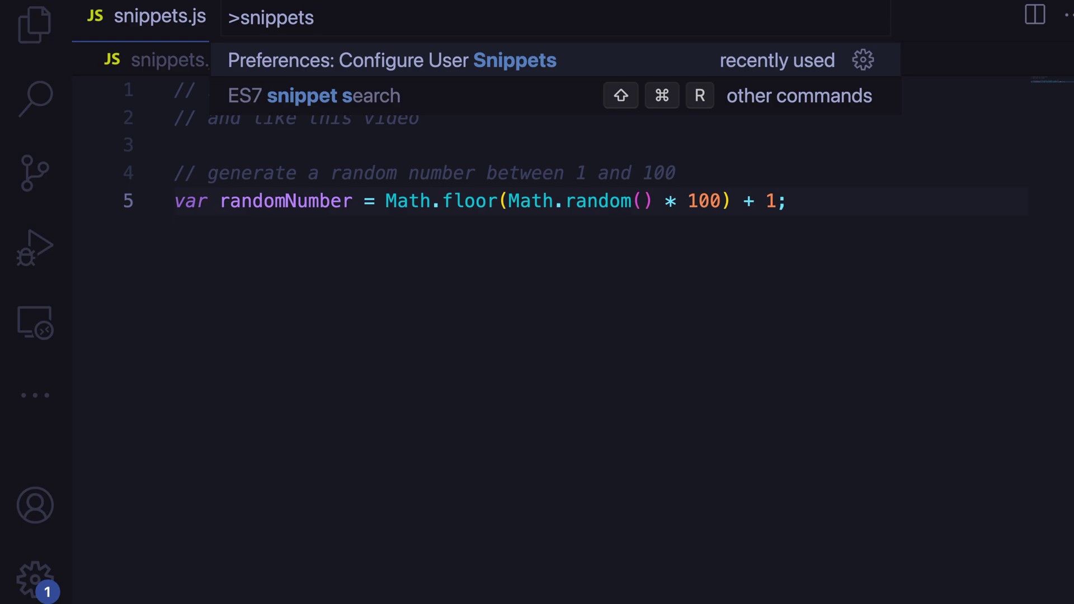
key("Return")
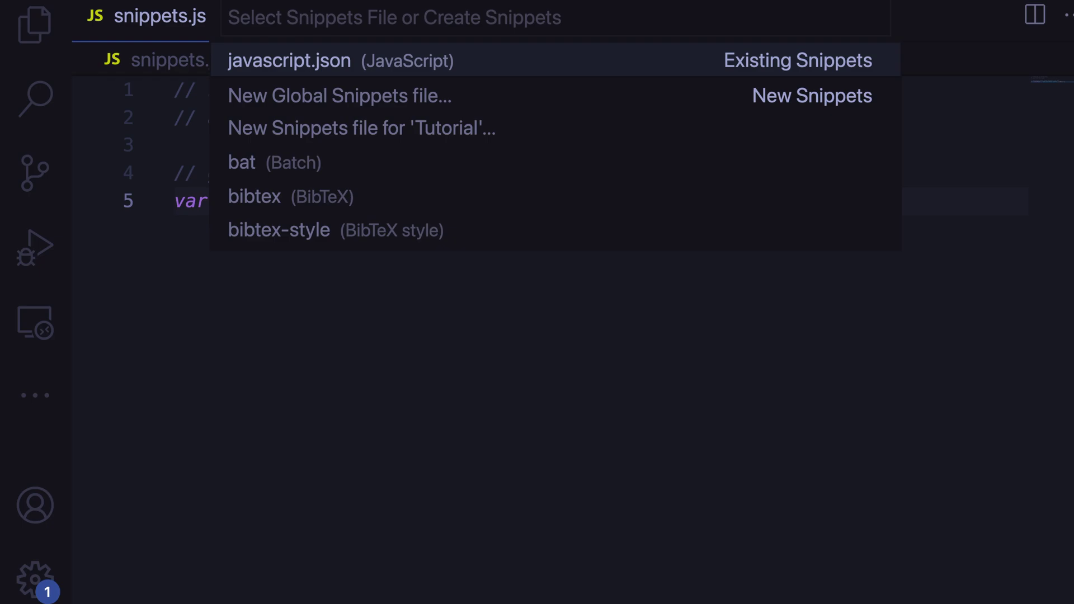
Step: Open javascript.json and look over the subscribe snippet and the commented template block
key("Return")
scroll(613, 382, "down", 5)
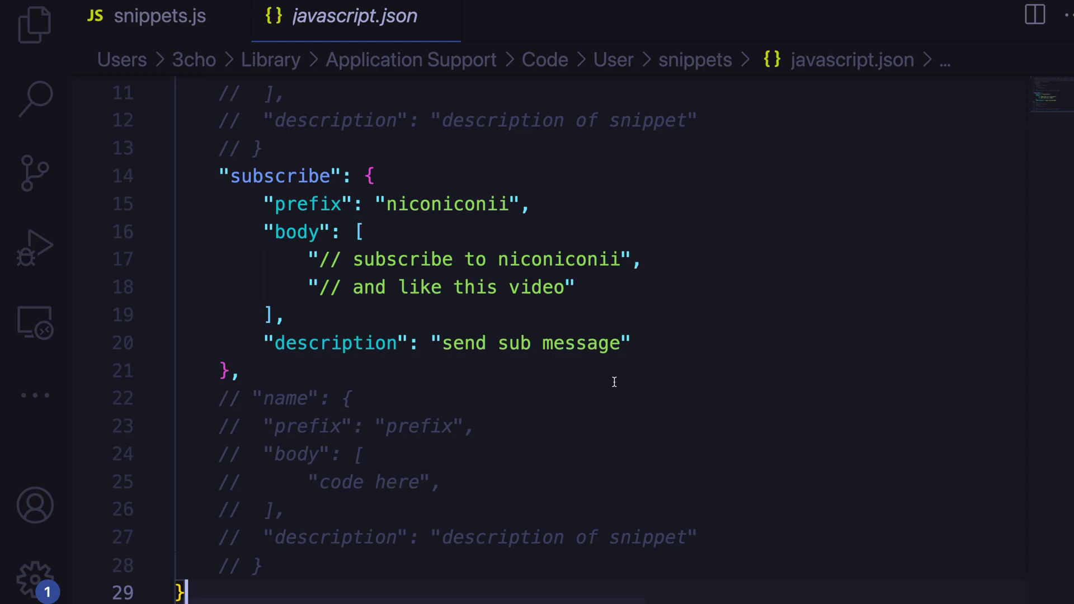
scroll(613, 382, "down", 2)
scroll(613, 382, "up", 4)
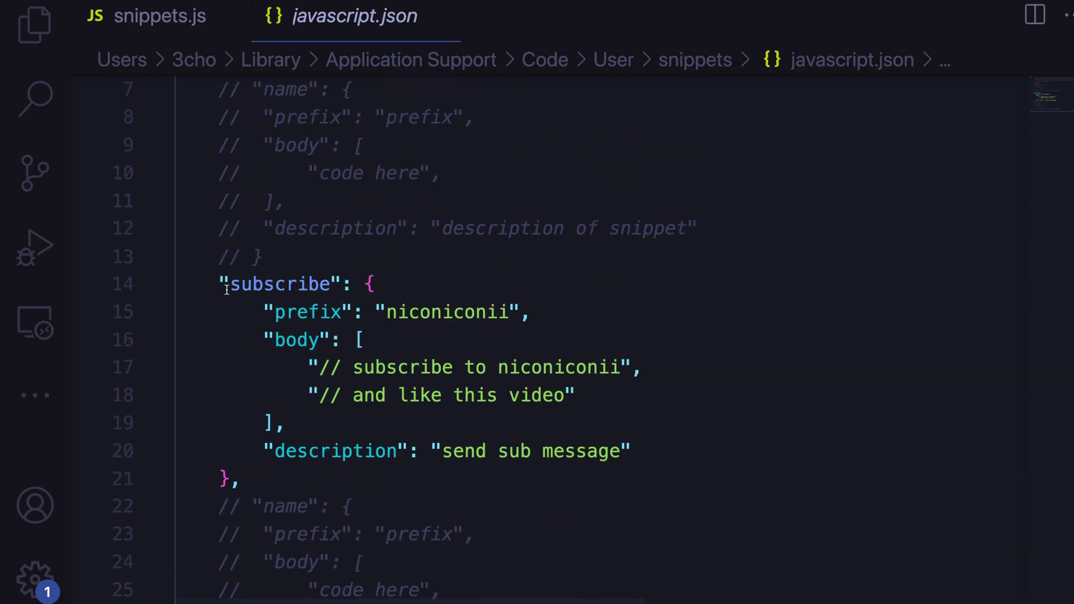
left_click_drag(225, 289, 286, 478)
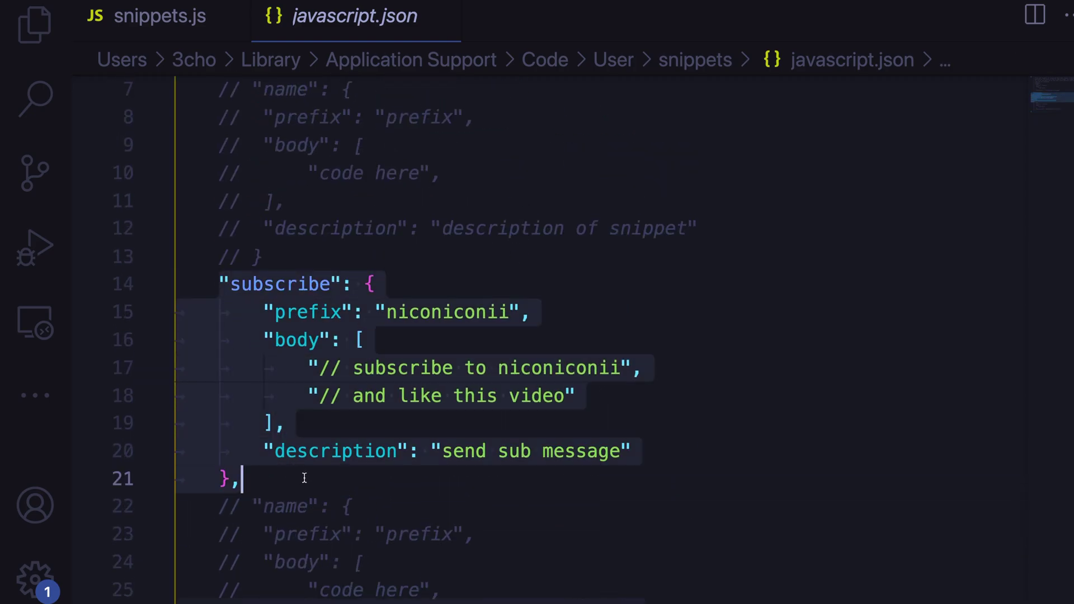
left_click(304, 477)
scroll(303, 480, "down", 2)
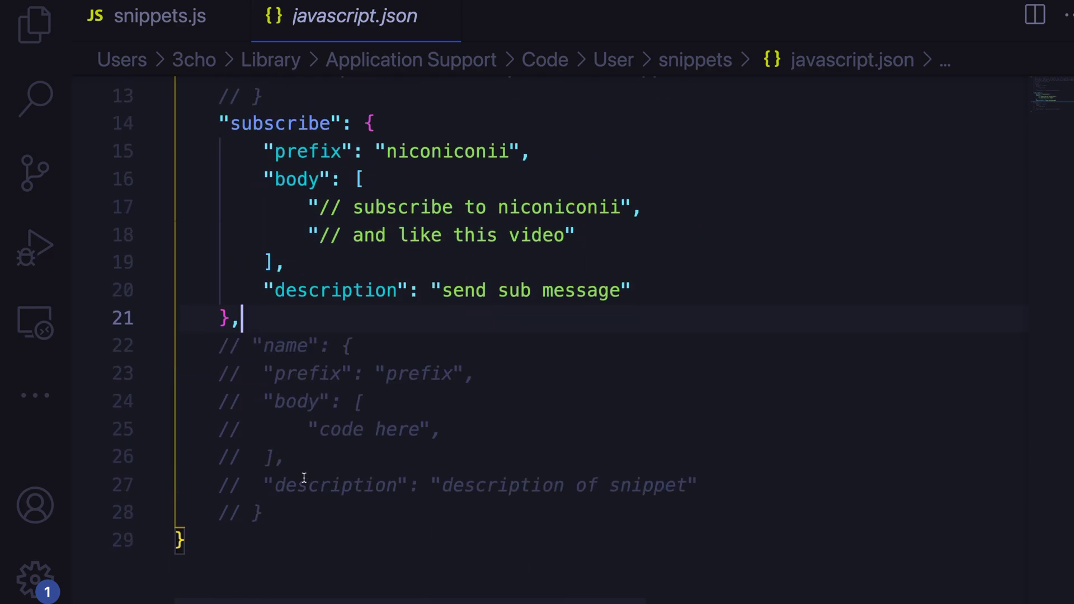
scroll(302, 412, "down", 2)
left_click_drag(283, 371, 216, 204)
left_click(393, 196)
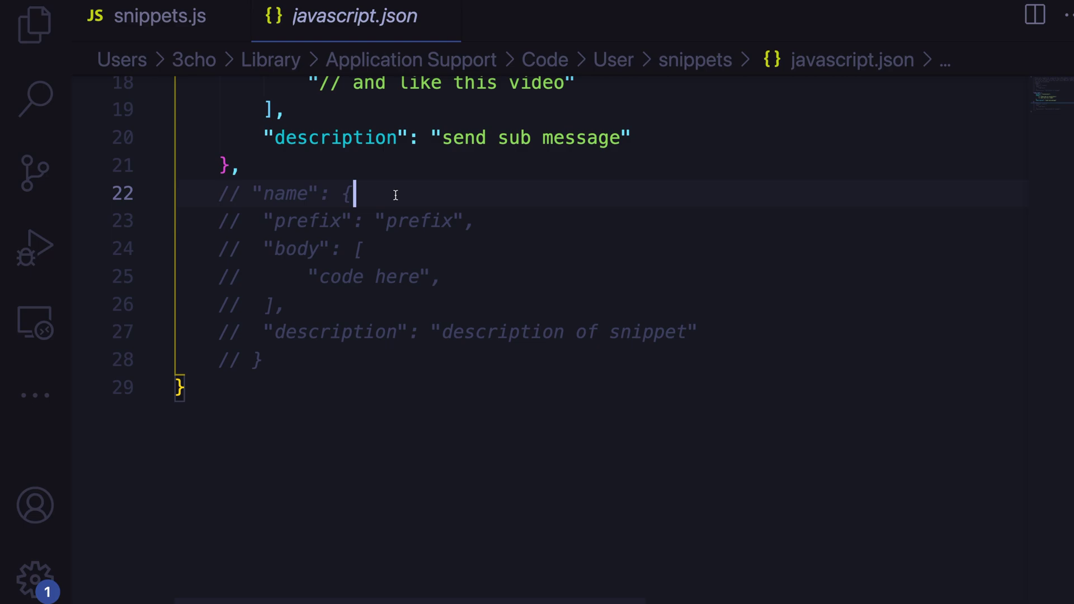
Step: Uncomment the template snippet and name it RNG with prefix randgen
mouse_move(221, 188)
left_mouse_down()
mouse_move(260, 293)
mouse_move(268, 353)
left_mouse_up()
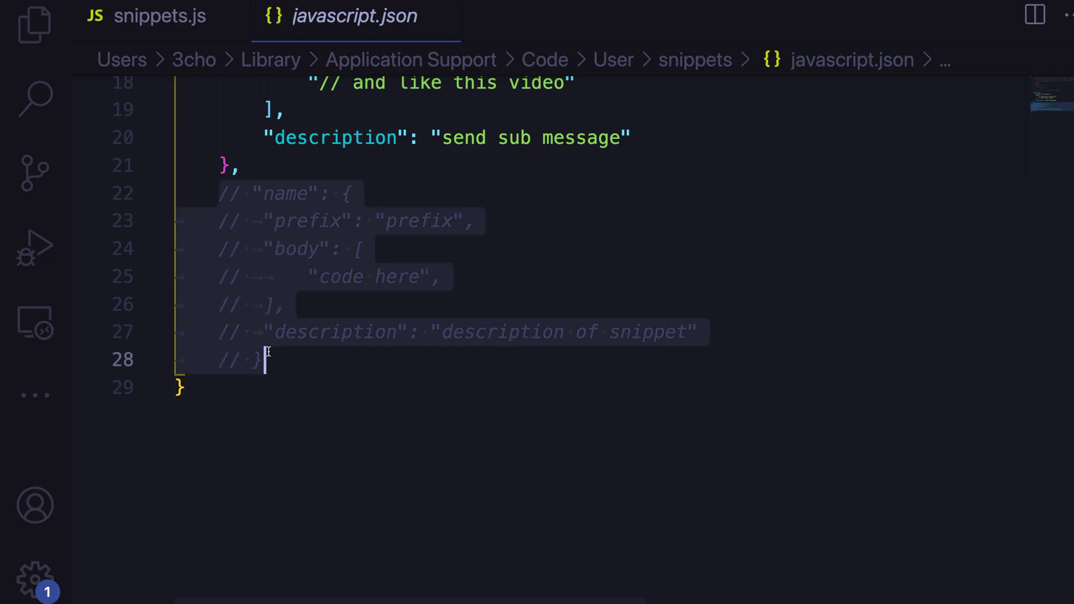
key("ctrl+slash")
double_click(250, 195)
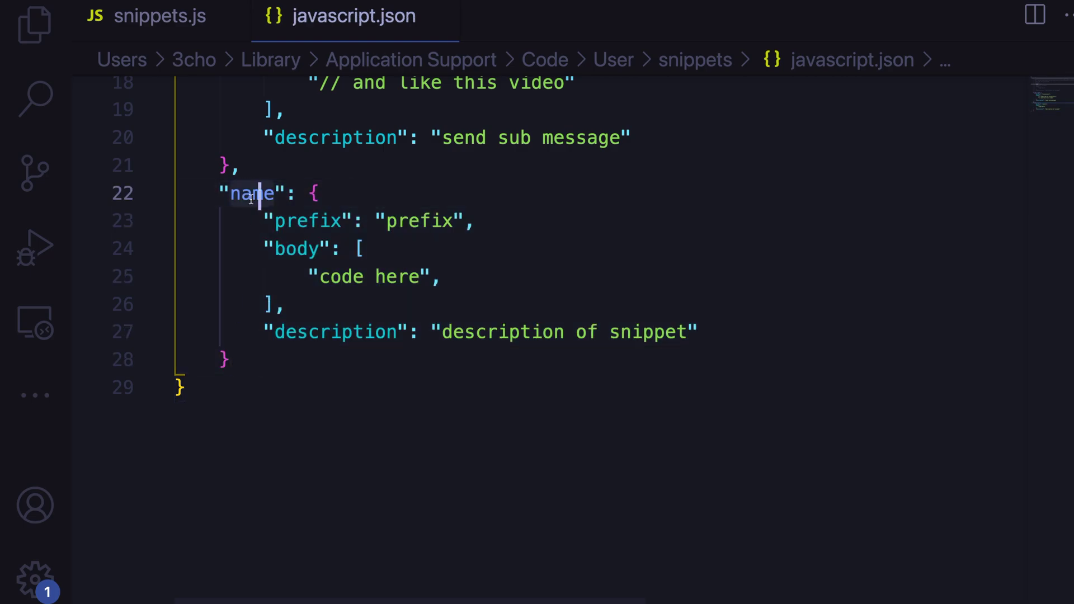
type("RNG")
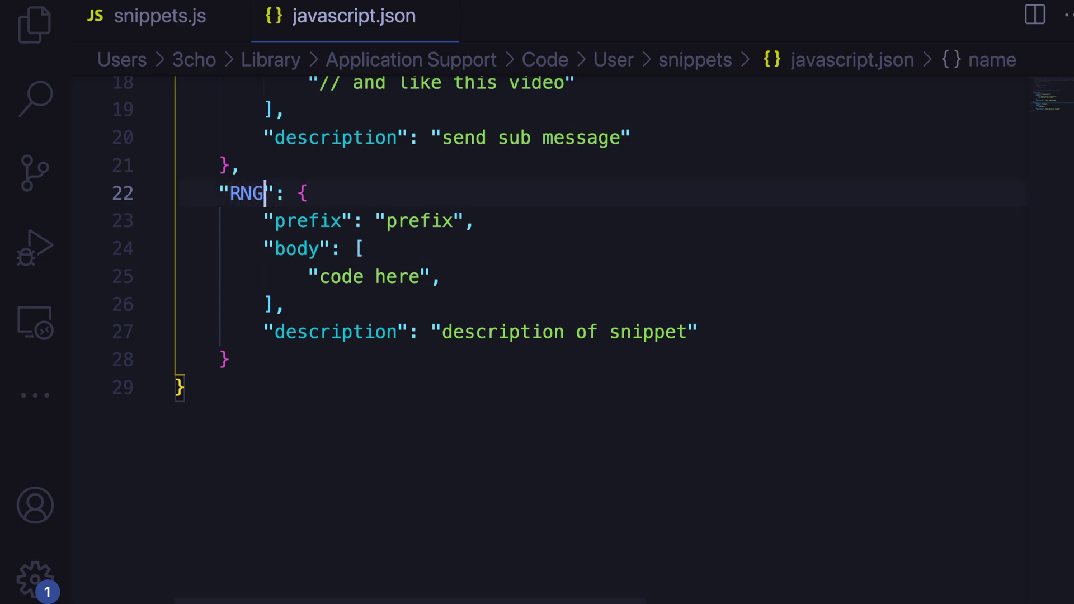
double_click(418, 220)
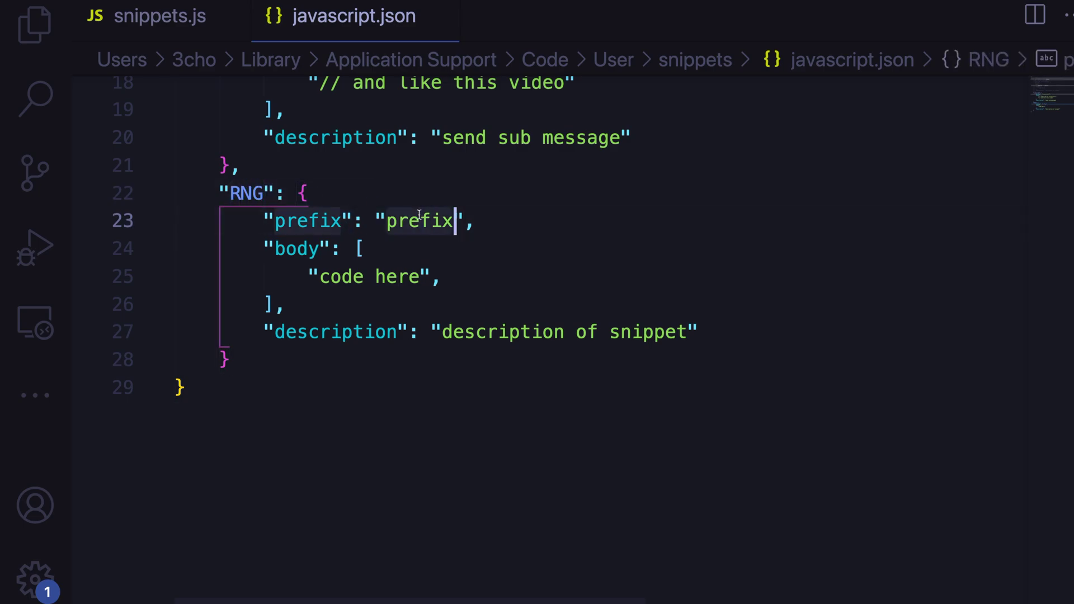
mouse_move(307, 221)
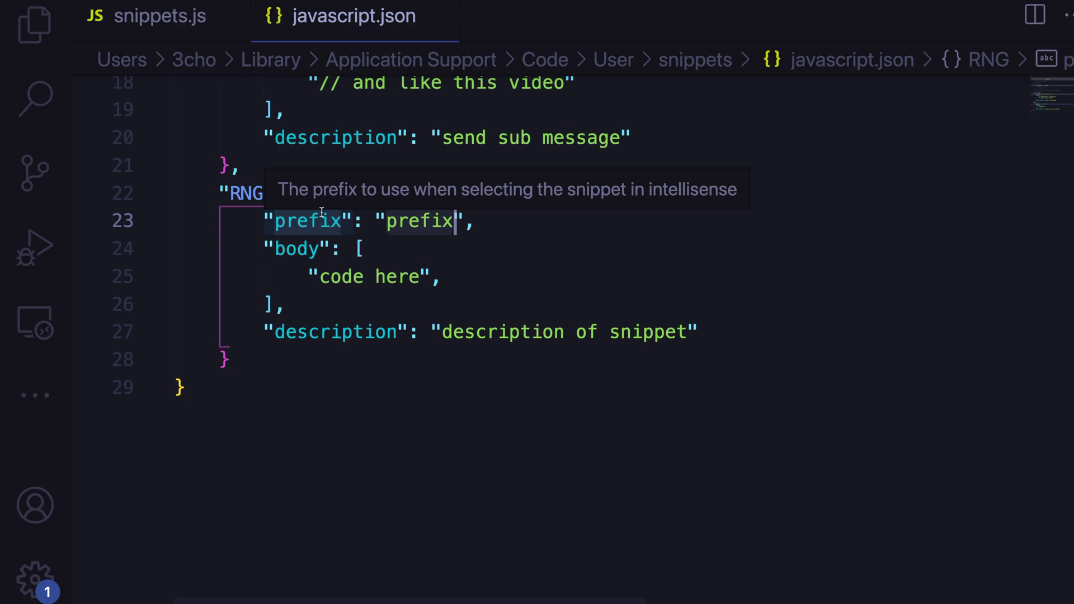
type("randgen")
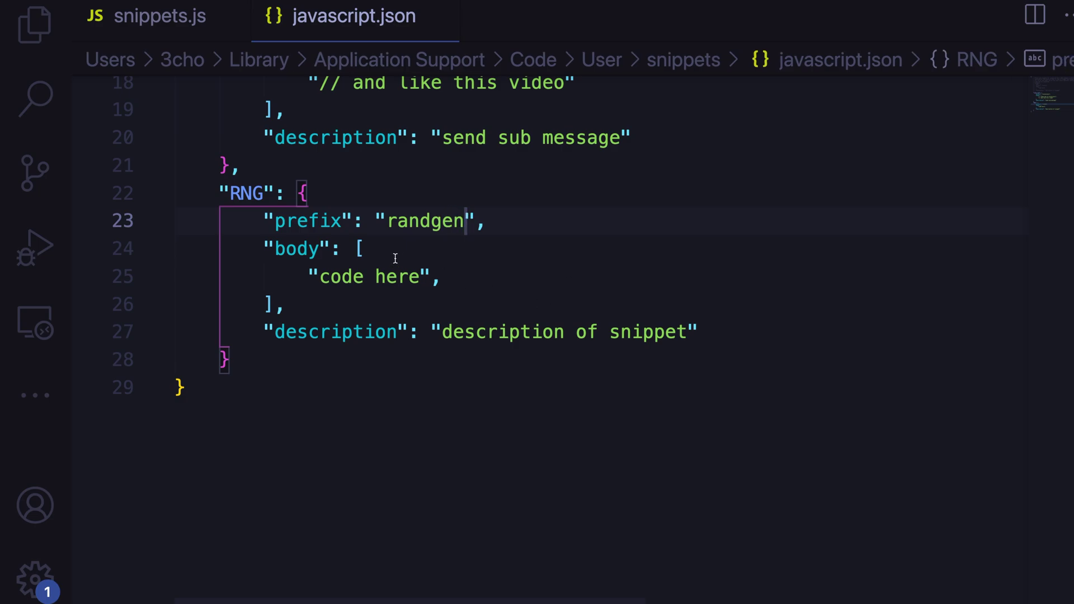
Step: Set the RNG body to Math.floor(Math.random() + $1) + $2 with two tab stops
left_click(321, 248)
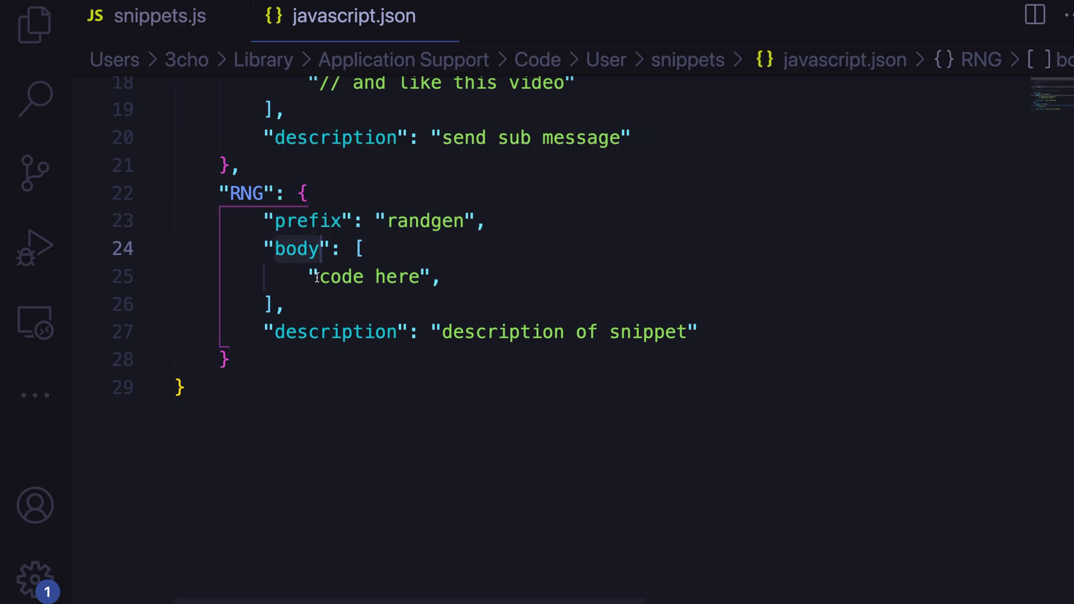
left_click_drag(320, 277, 426, 277)
type("M")
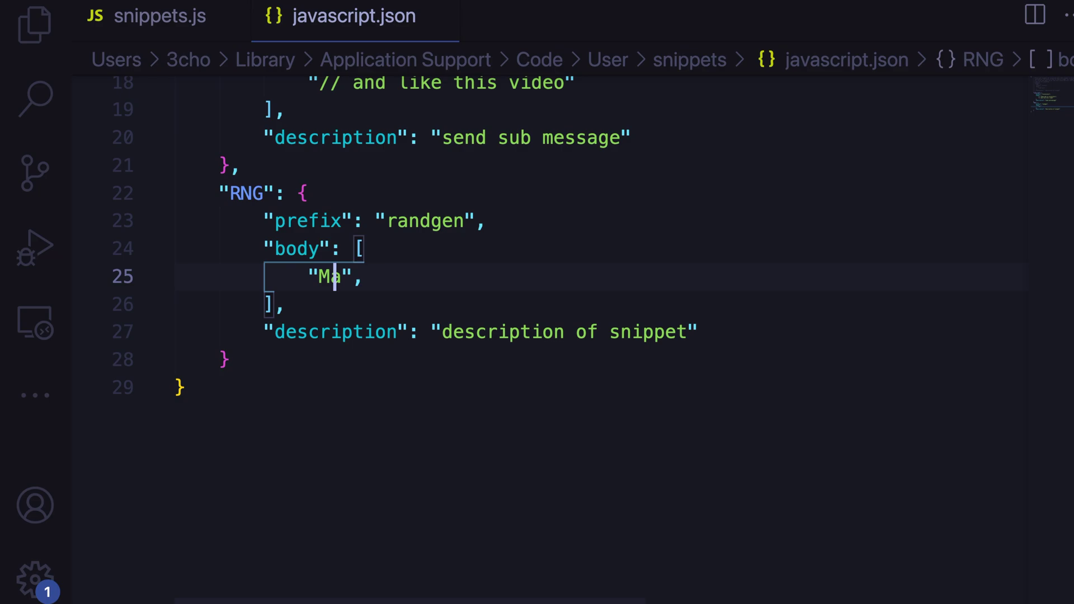
type("ath.floor(M")
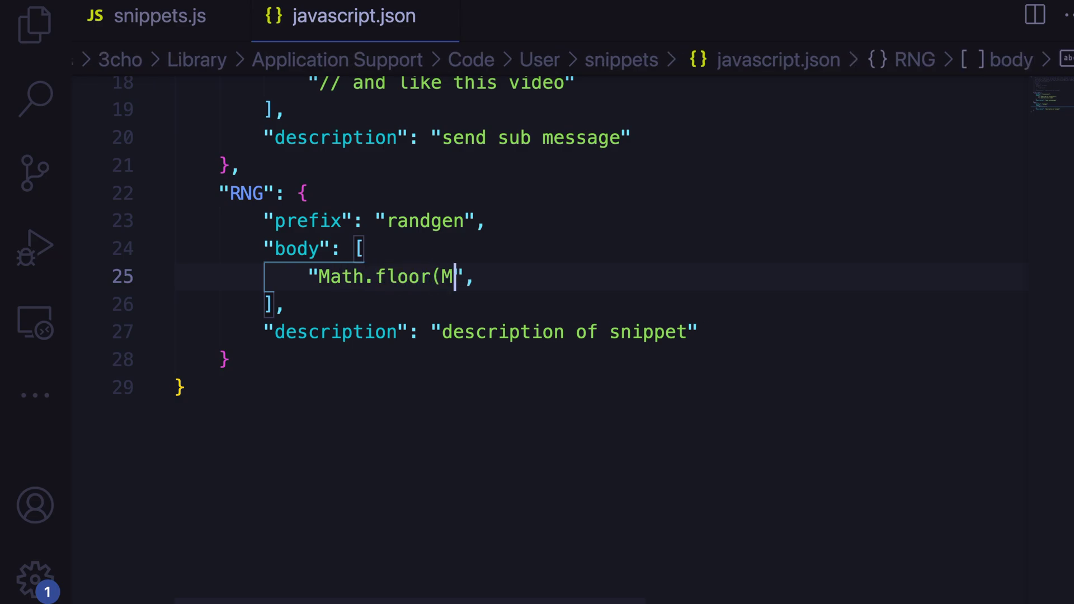
type("ath.random() ")
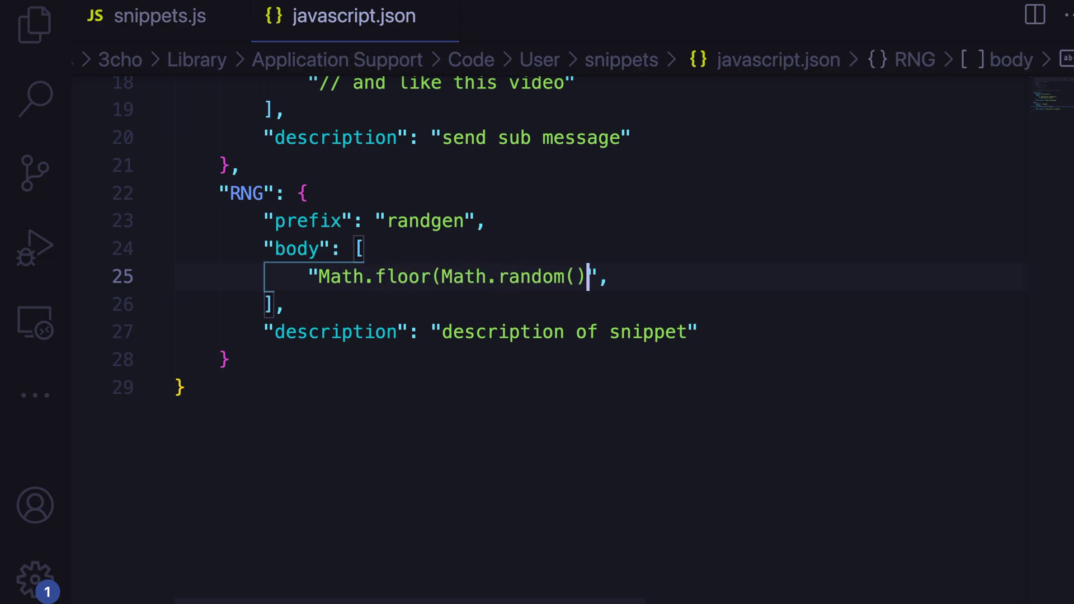
type("+ ")
type("$1) ")
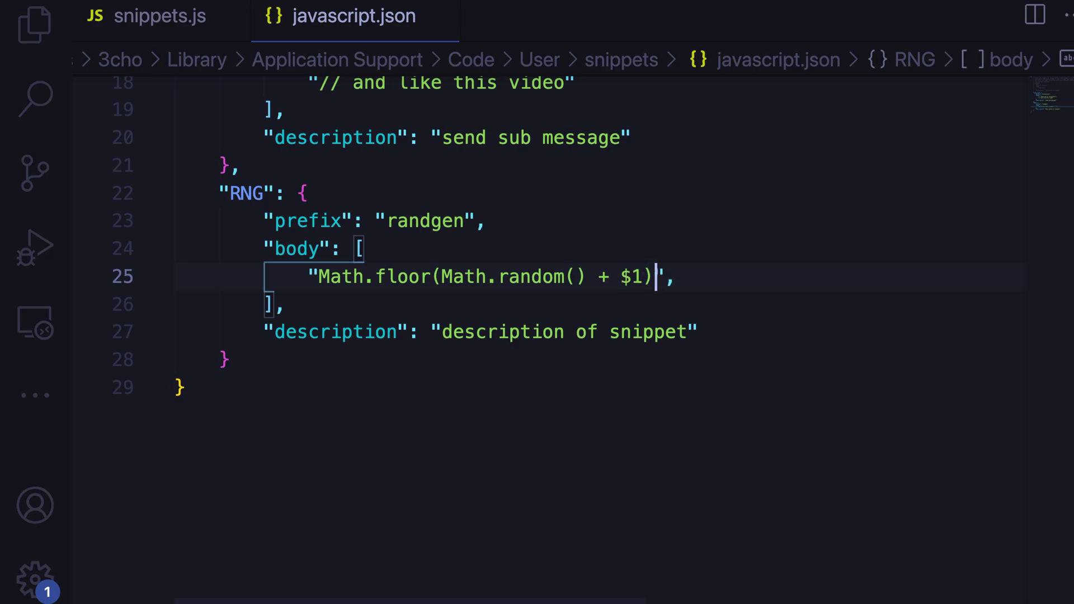
type("+ $")
type("2")
left_click(623, 277)
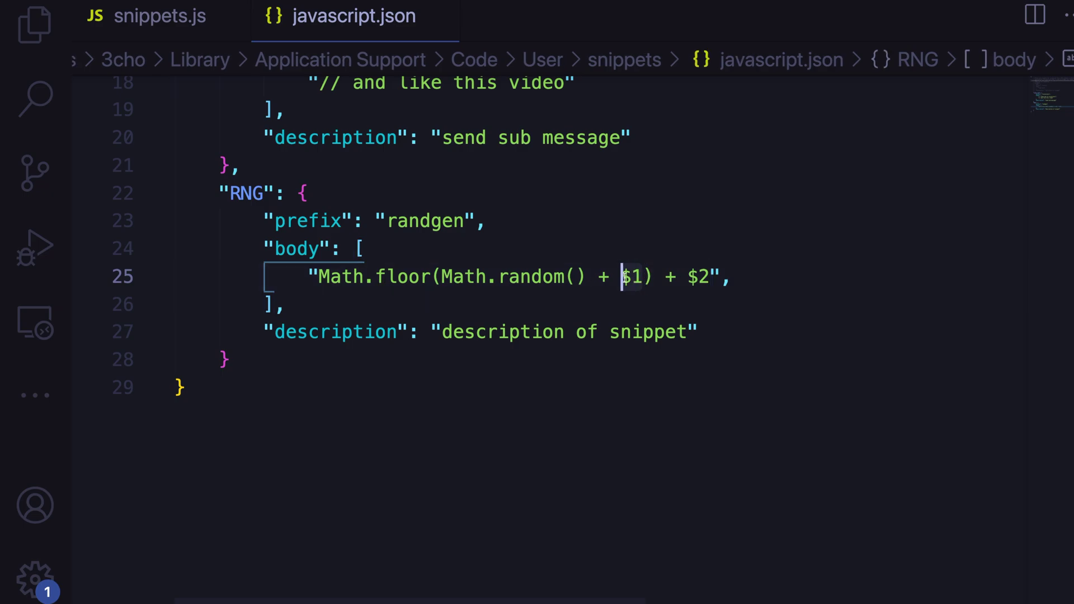
left_click(645, 276)
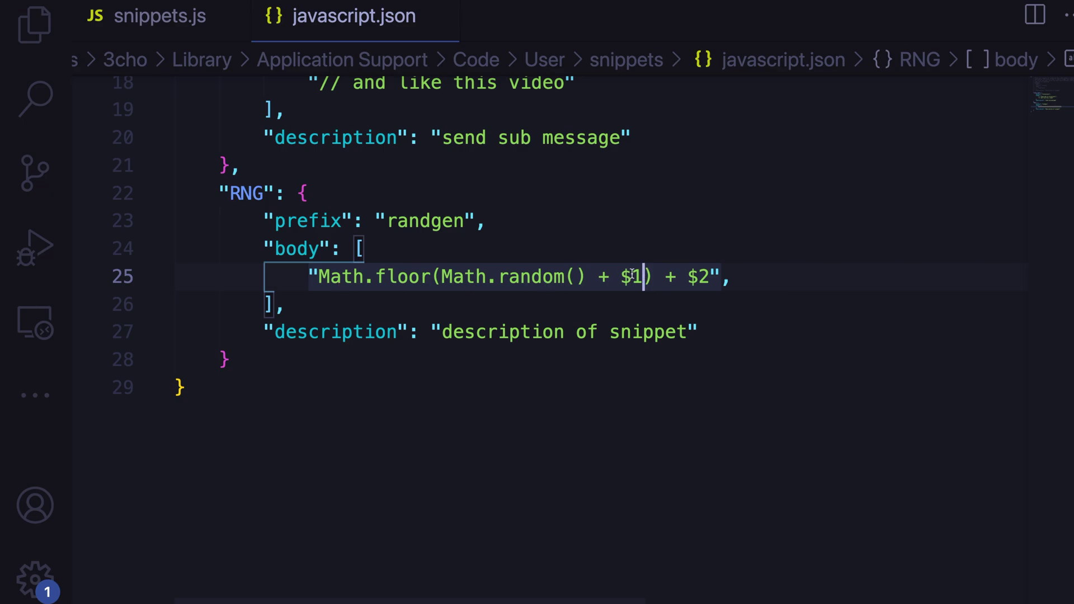
left_click(709, 278)
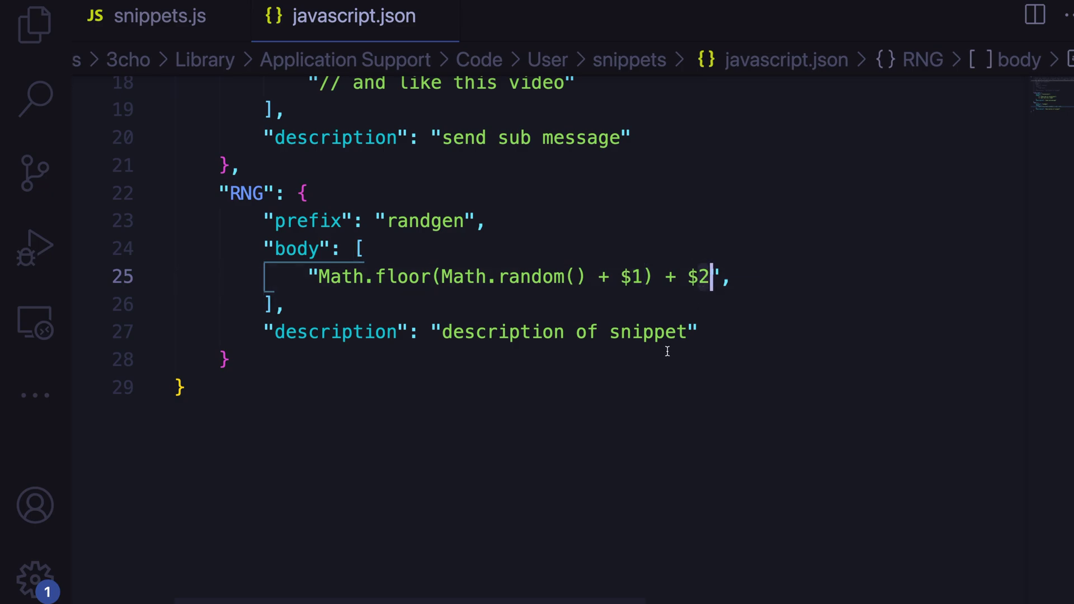
Step: Replace the placeholder description with 'creates a random number generator'
left_click(688, 333)
left_click_drag(689, 332, 442, 332)
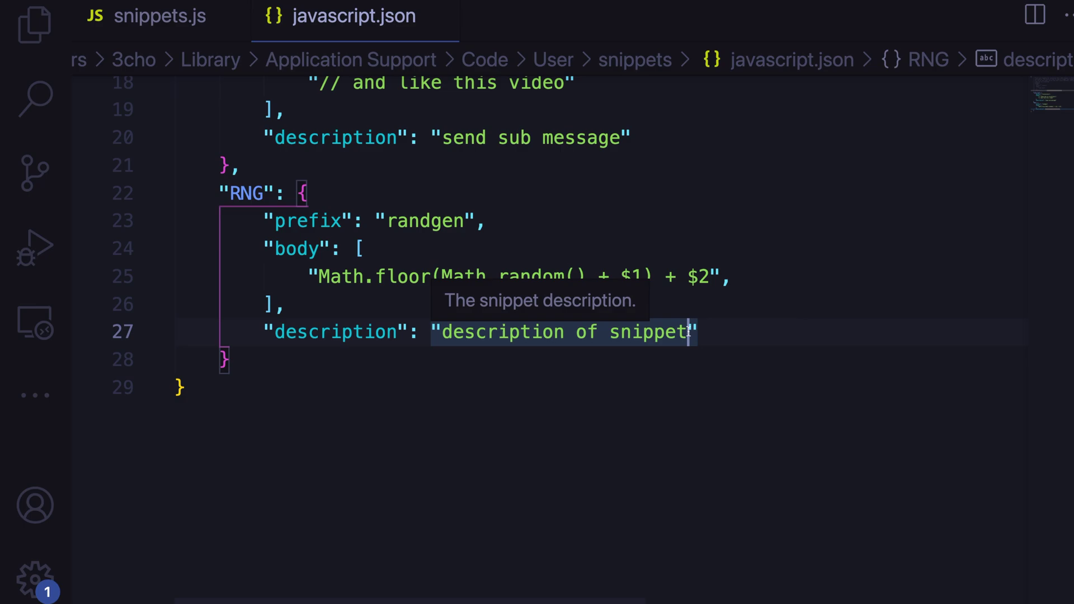
left_click(443, 332)
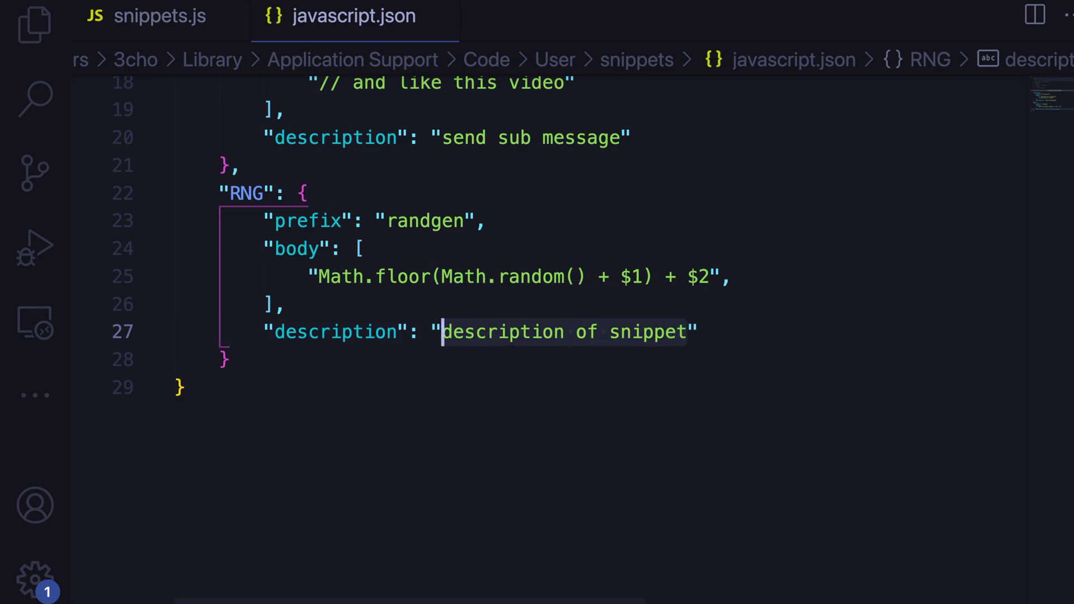
type("creates a random num")
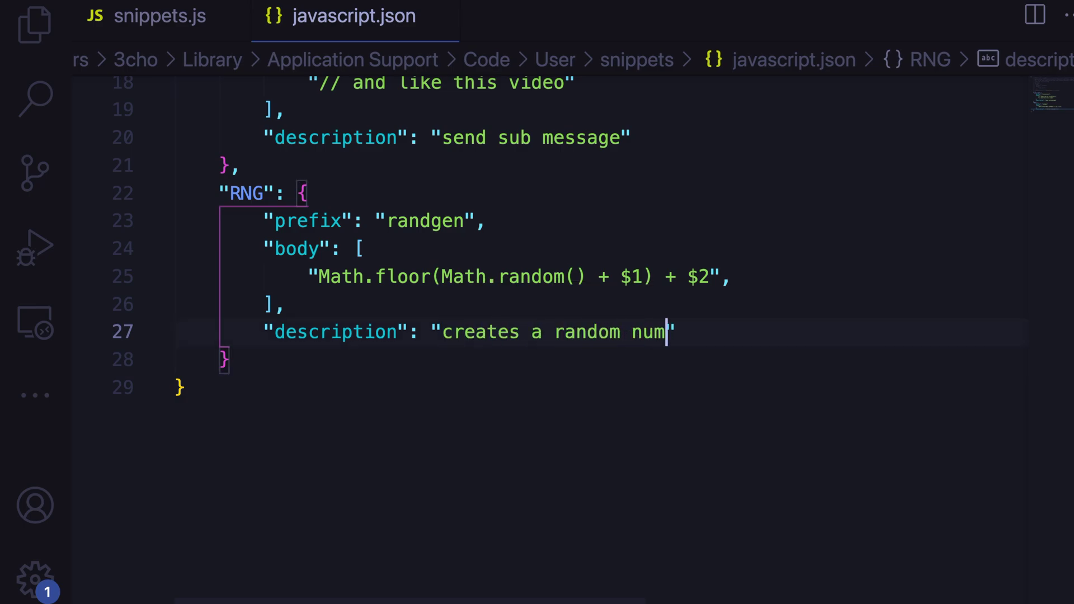
type("ber generator")
key("Down")
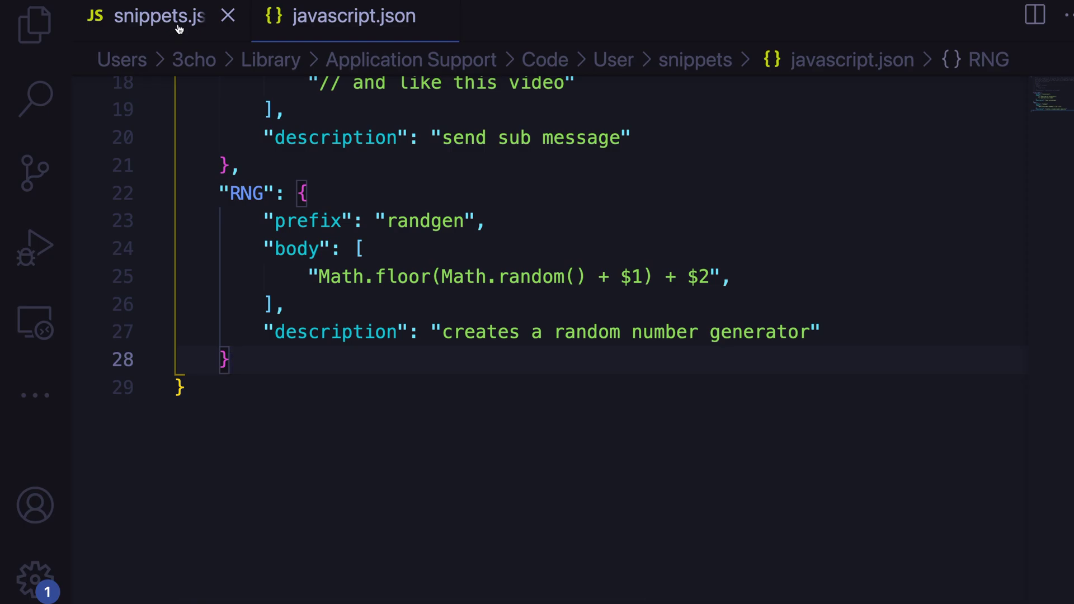
Step: In snippets.js, expand randgen into let r = Math.floor(Math.random() + 50) + 3
left_click(179, 31)
type("let r = ")
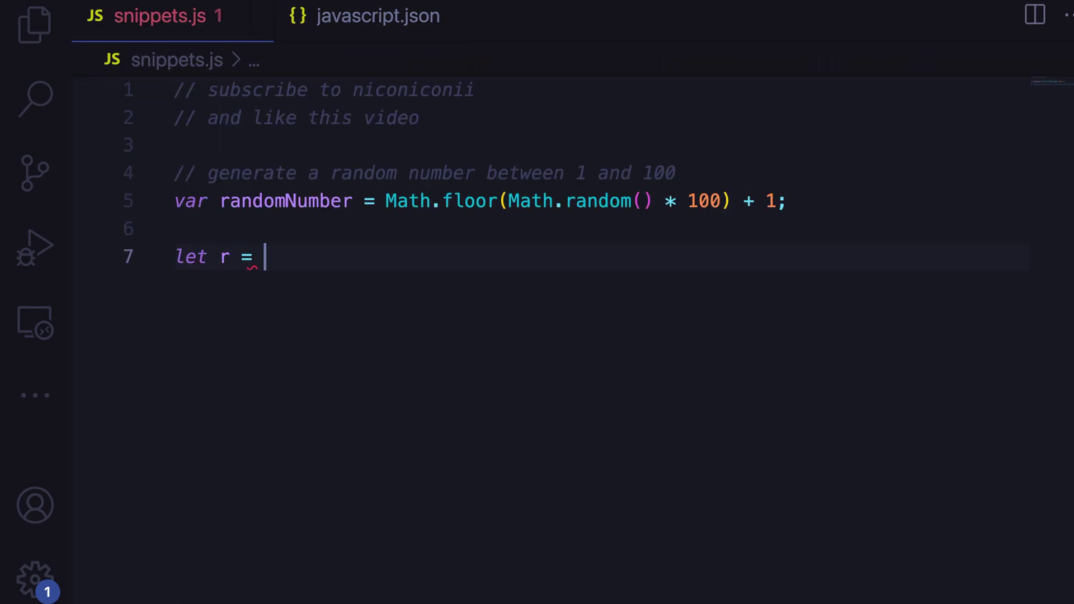
type("ra")
type("ndg")
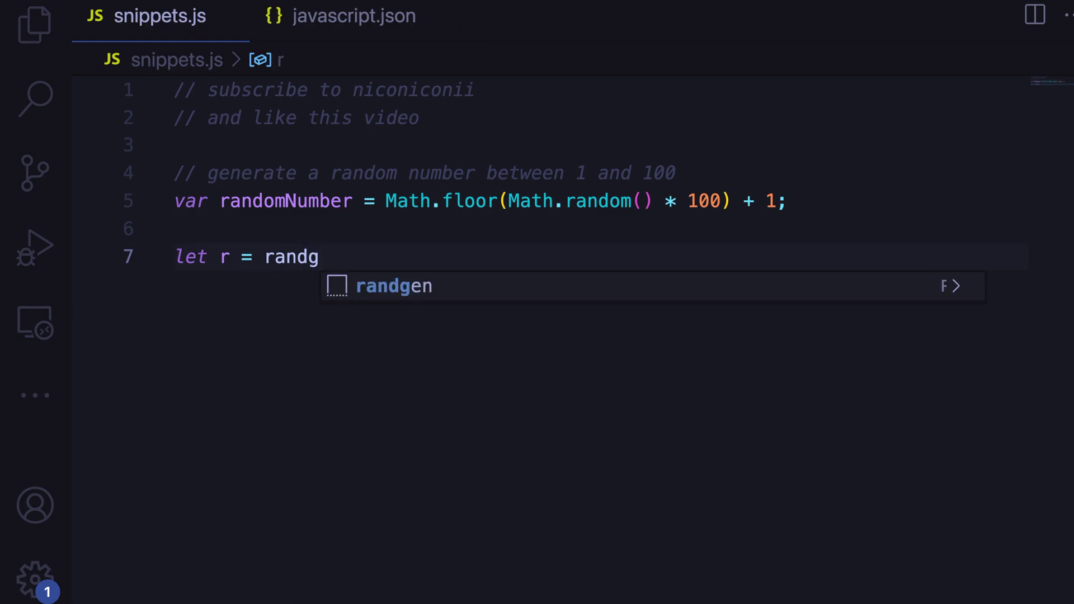
key("Tab")
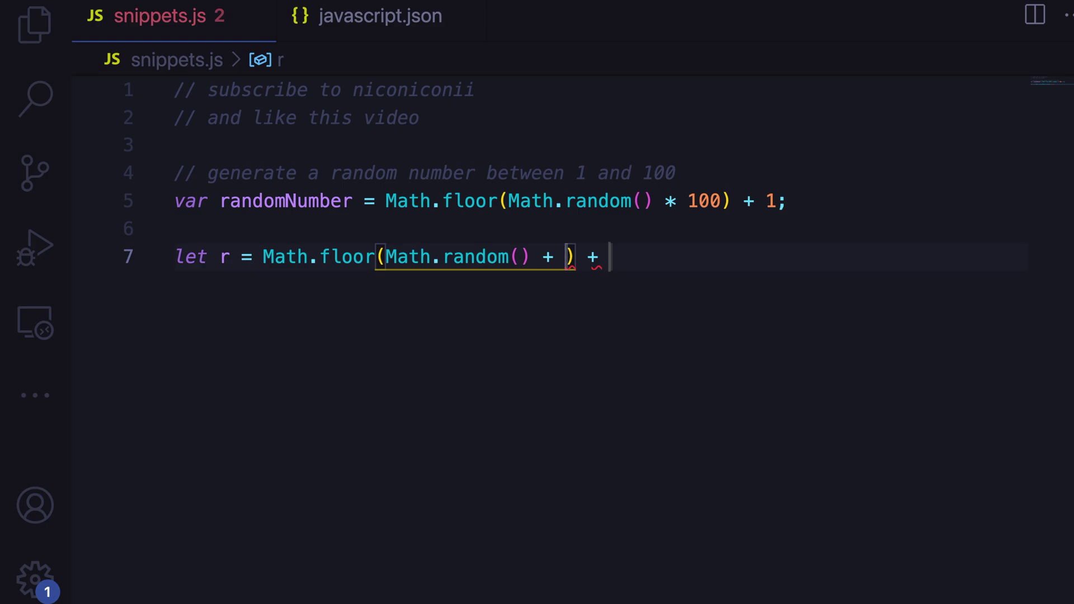
type("50")
key("Tab")
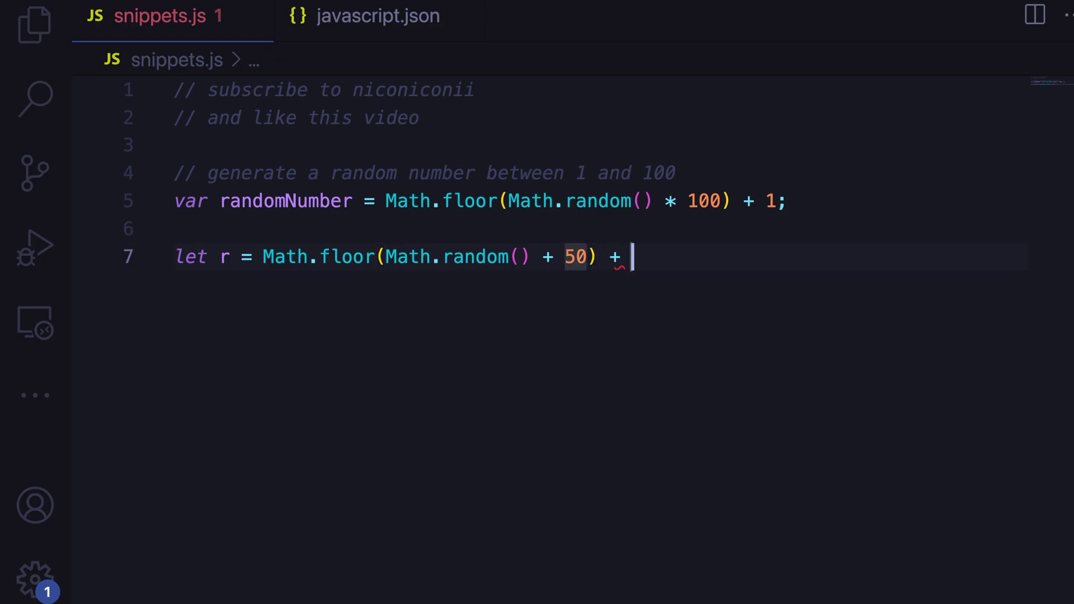
type("3")
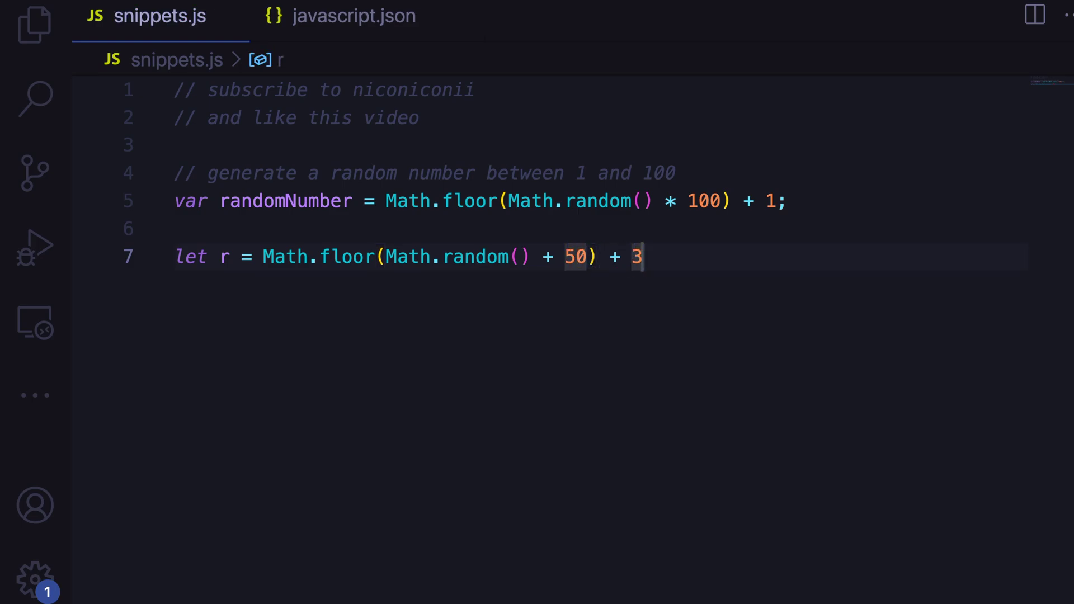
key("Return")
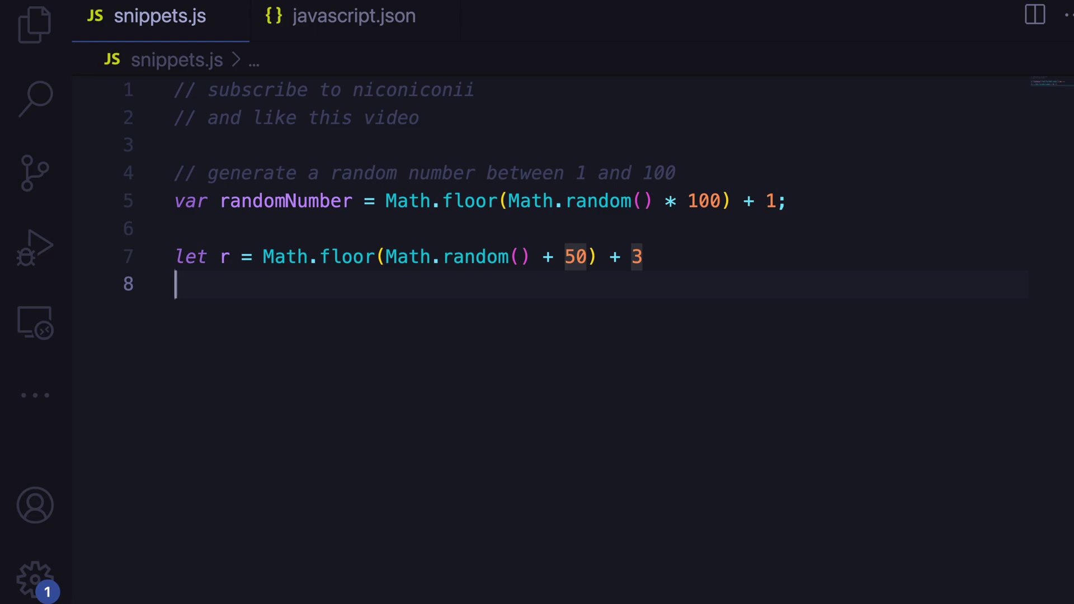
left_click(32, 395)
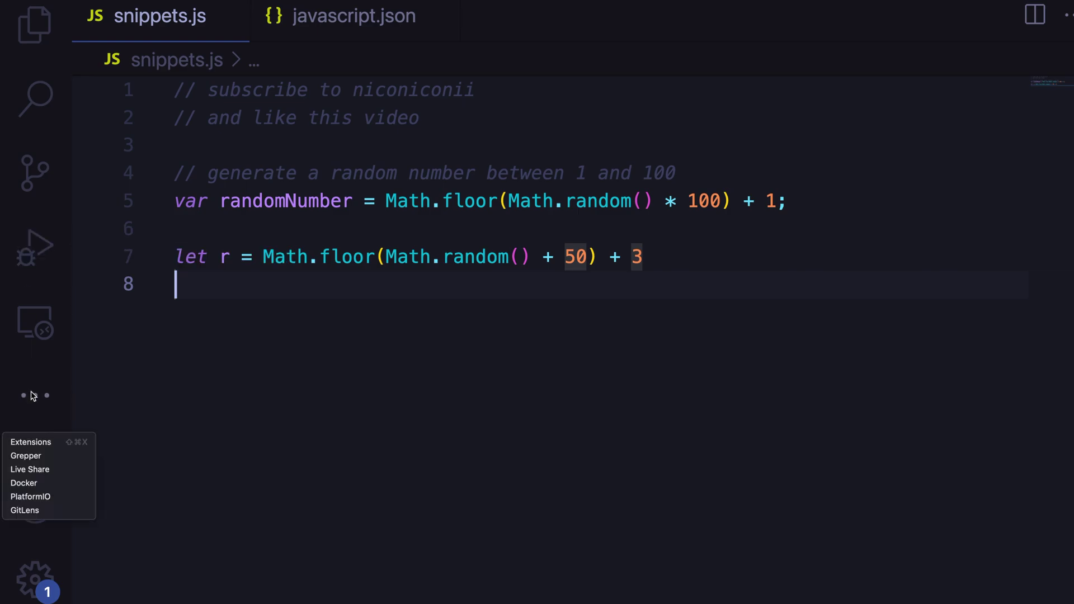
left_click(37, 444)
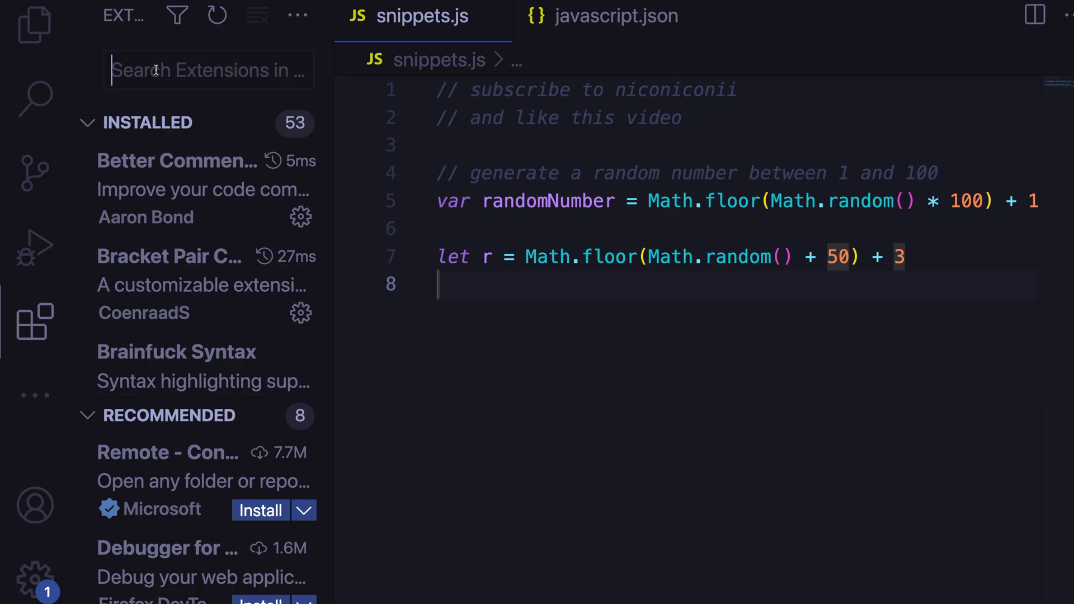
type("@category")
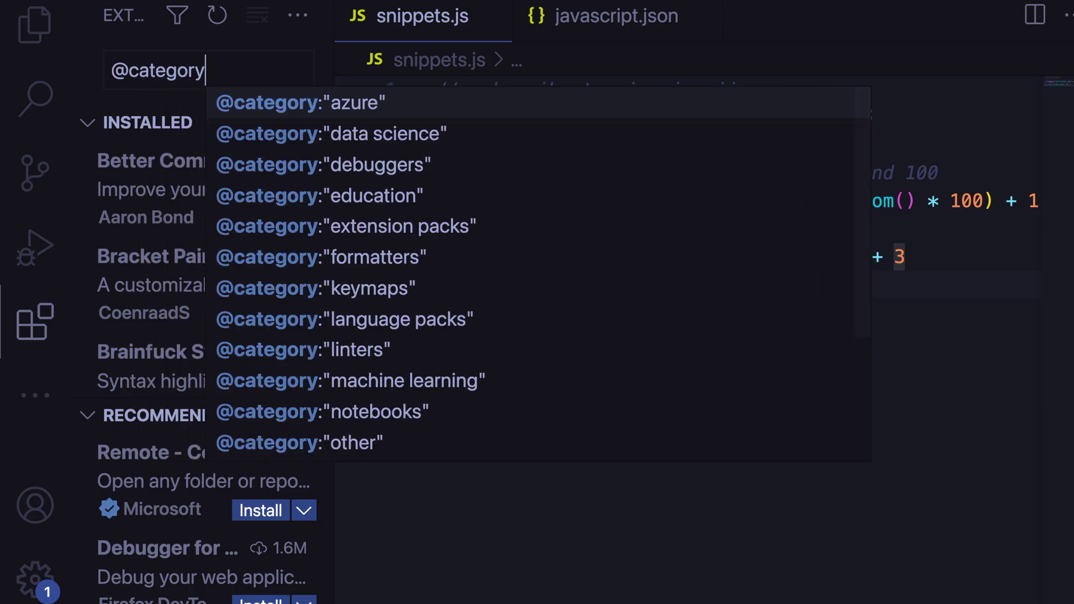
type(":\"")
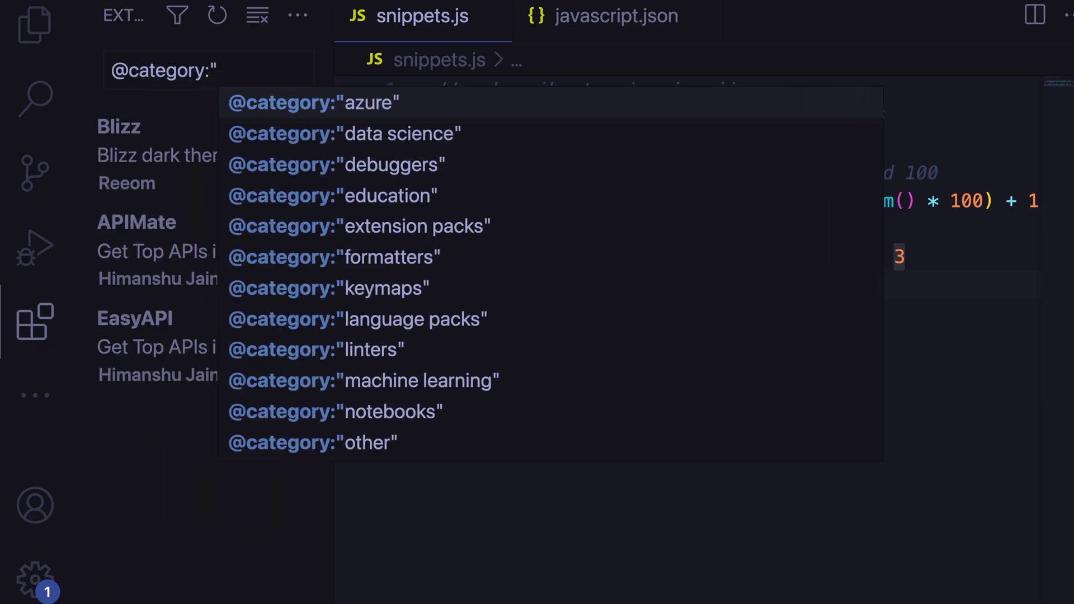
type("snippets\"")
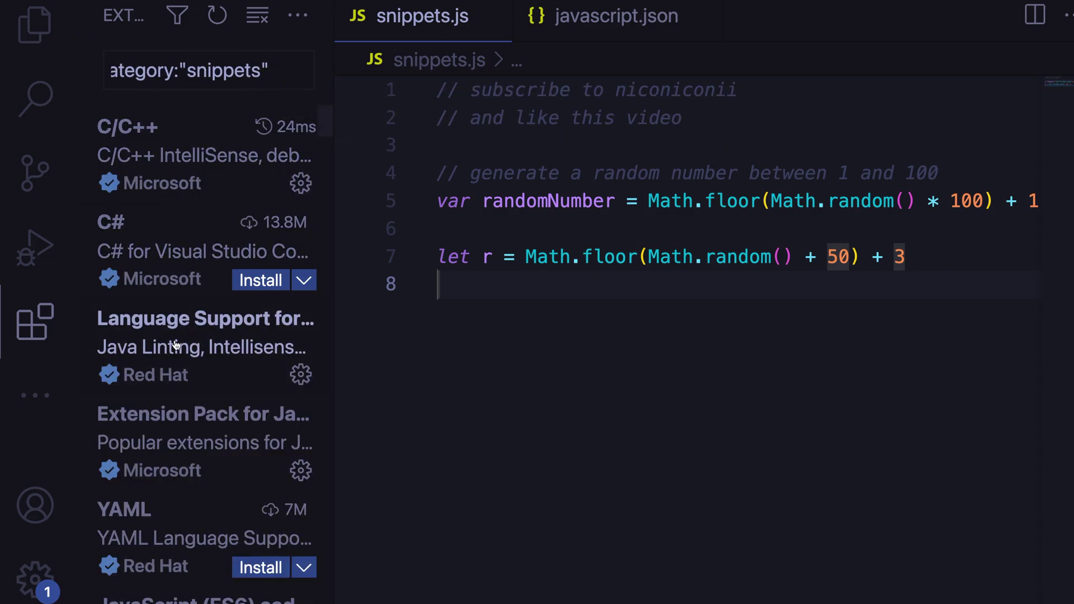
scroll(172, 191, "down", 1)
scroll(172, 191, "down", 6)
scroll(172, 192, "down", 2)
scroll(172, 192, "down", 3)
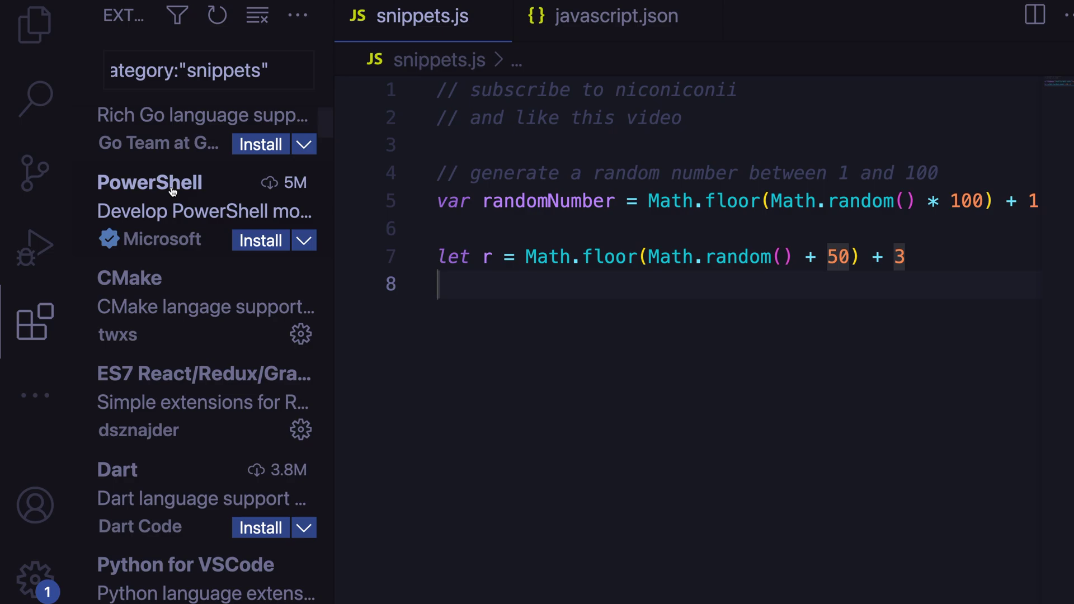
scroll(172, 191, "down", 1)
scroll(172, 192, "down", 2)
scroll(172, 192, "up", 5)
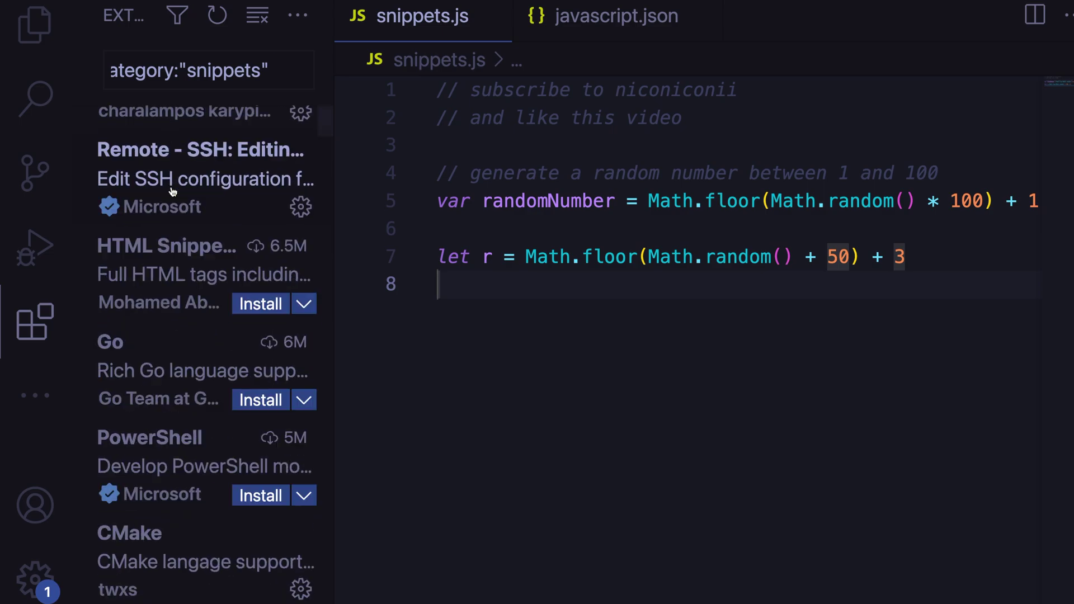
scroll(172, 192, "up", 5)
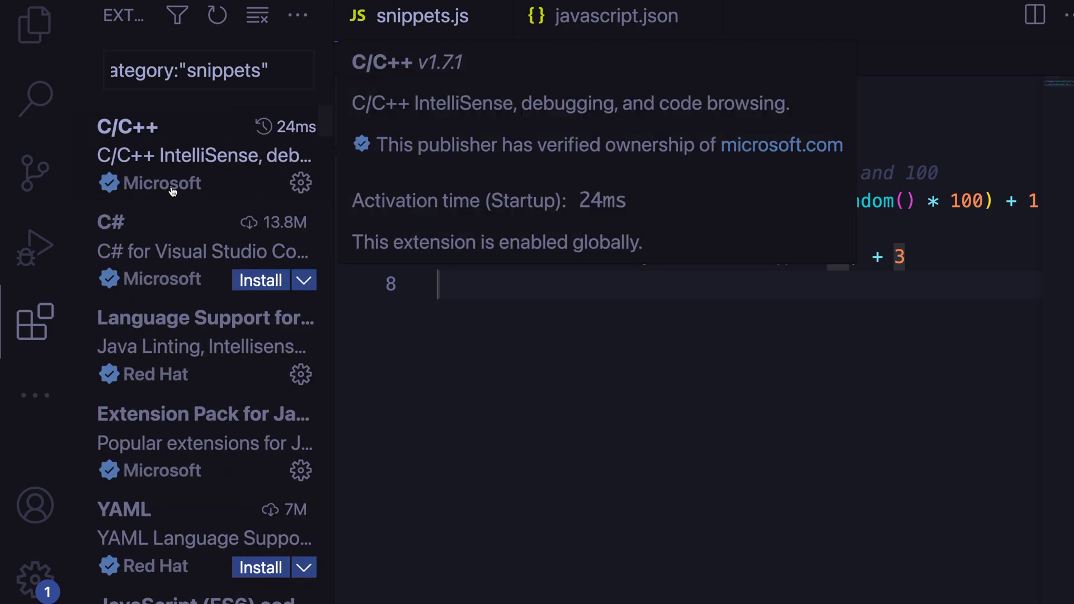